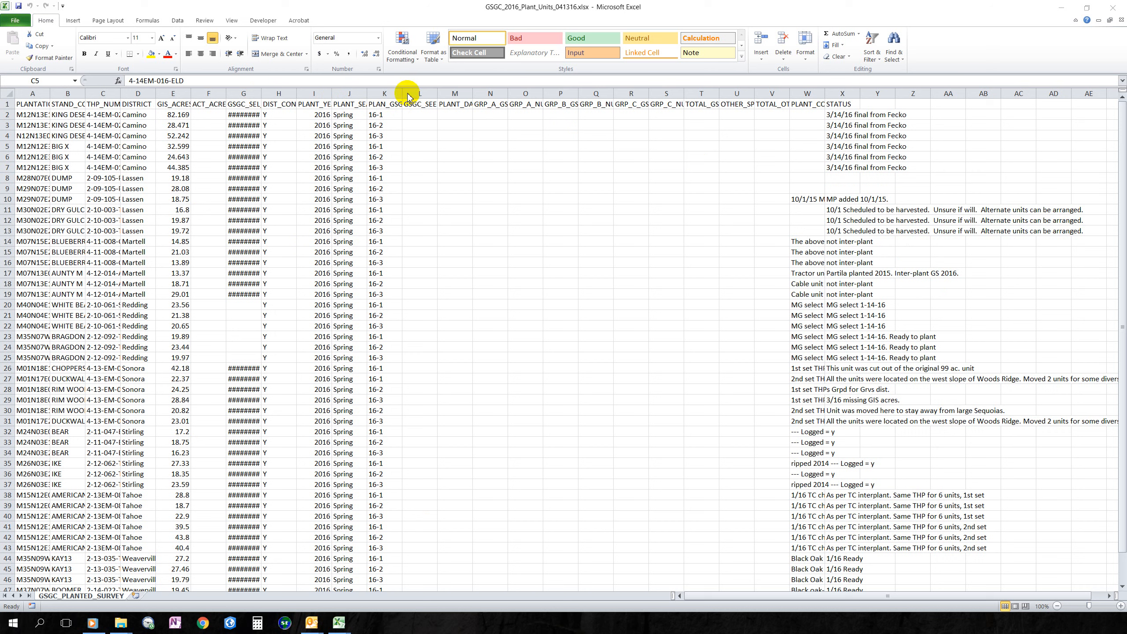
- Select the whole GSGC_PLANTED_SURVEY sheet and AutoFit all column widths to their contents
{"action": "left_click", "coordinate": [8, 93]}
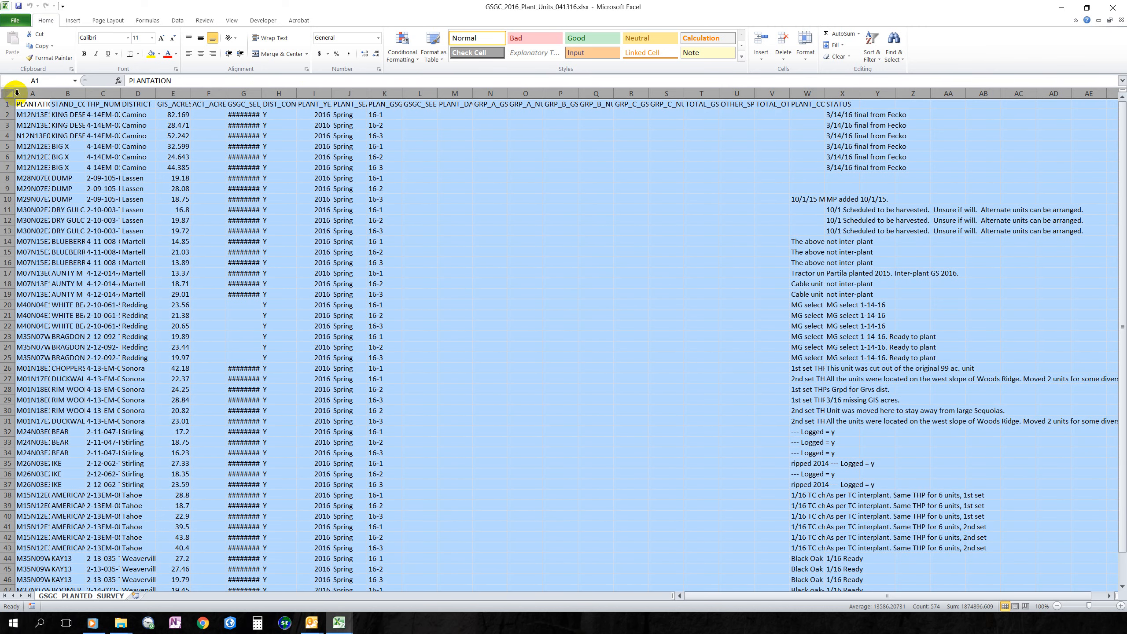
{"action": "double_click", "coordinate": [86, 95]}
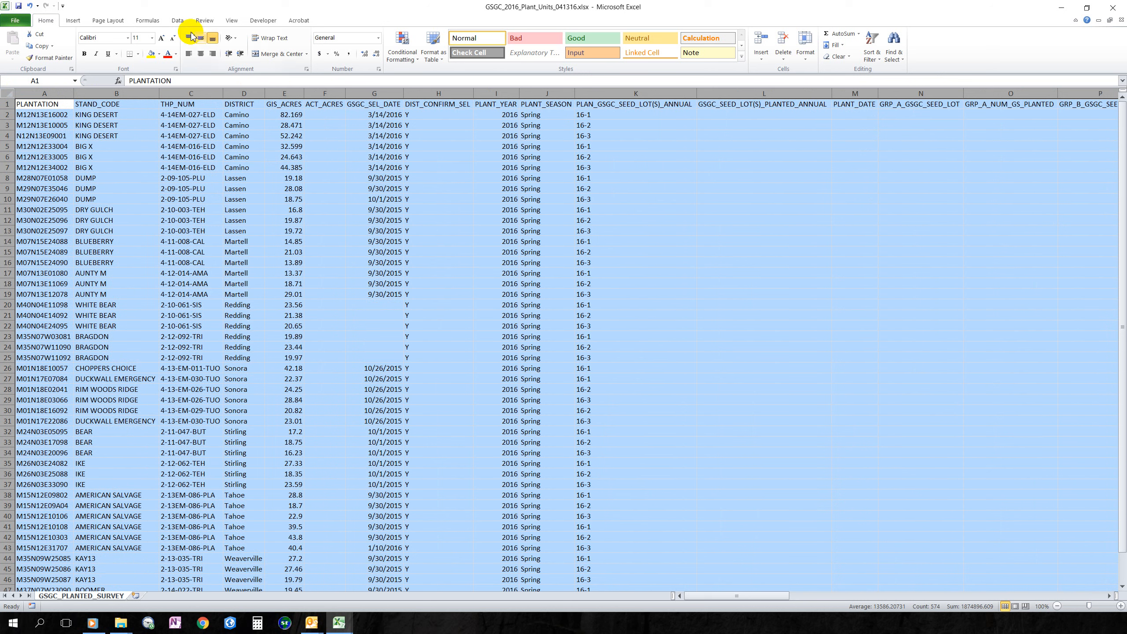
- Add AutoFilter dropdowns to every row 1 header of the survey table
{"action": "left_click", "coordinate": [176, 21]}
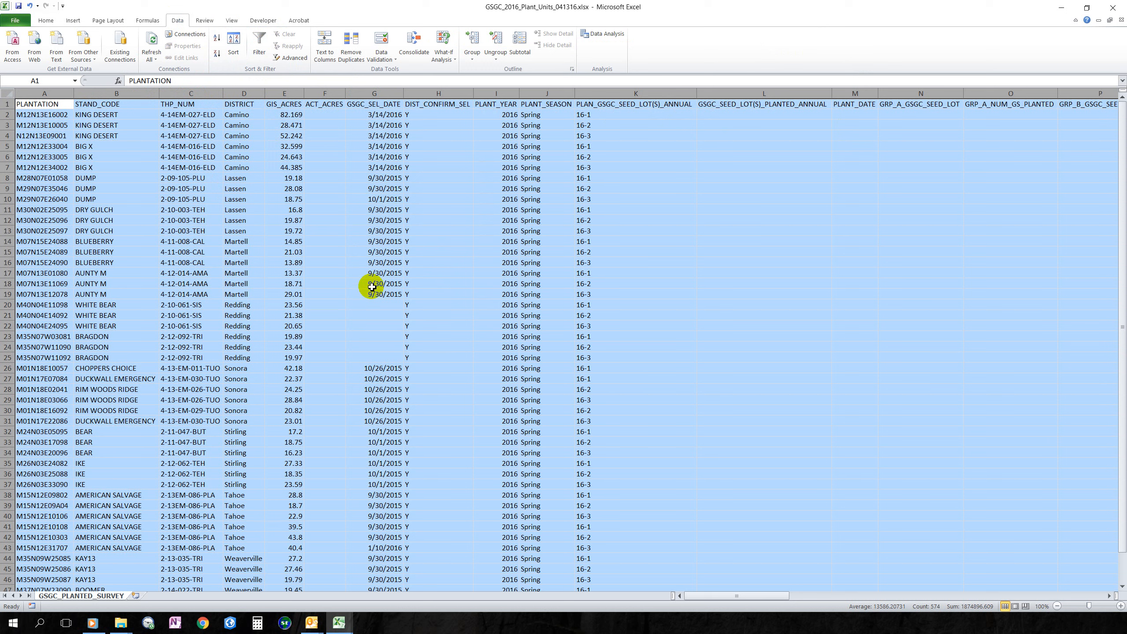
{"action": "left_click", "coordinate": [260, 42]}
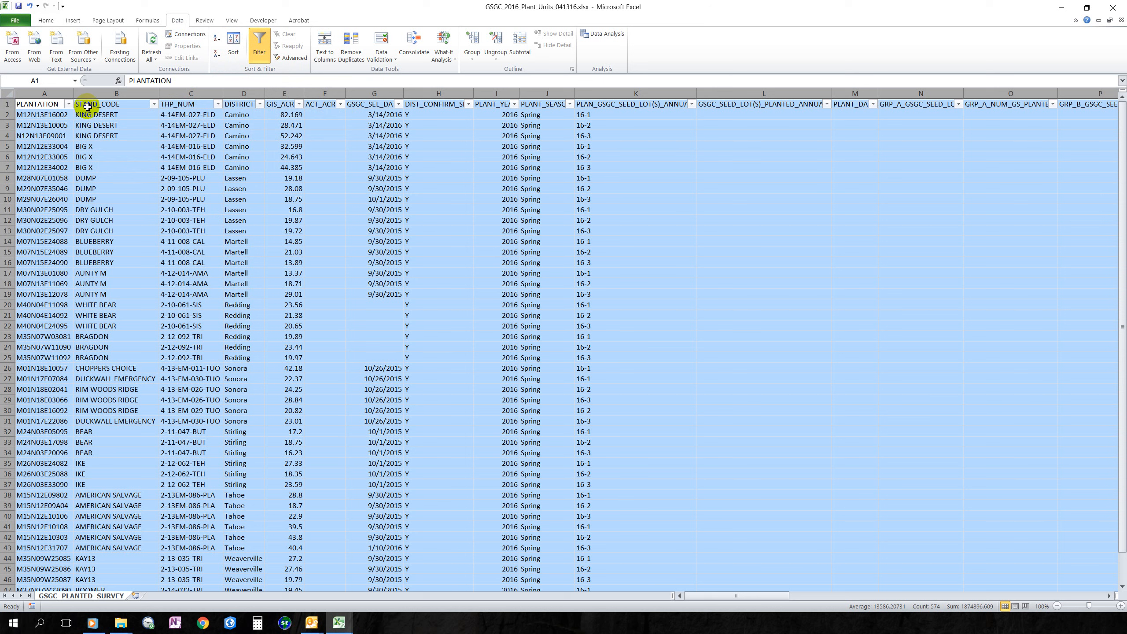
- Filter STAND_CODE to show only BRAGDON and CHOPPERS CHOICE
{"action": "left_click", "coordinate": [154, 105]}
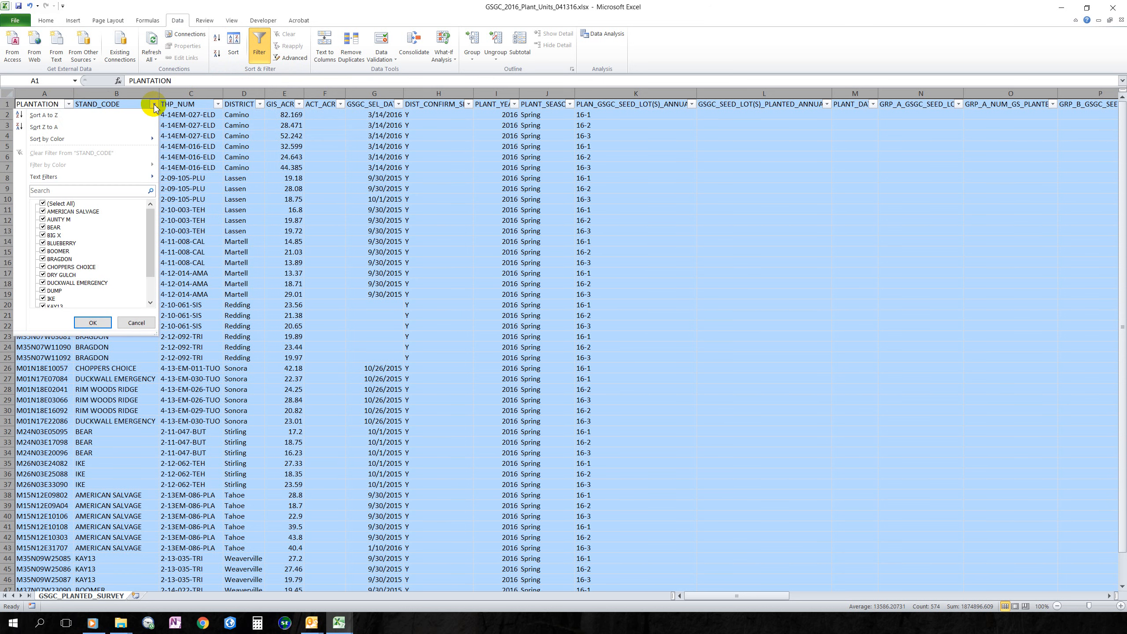
{"action": "left_click", "coordinate": [43, 204]}
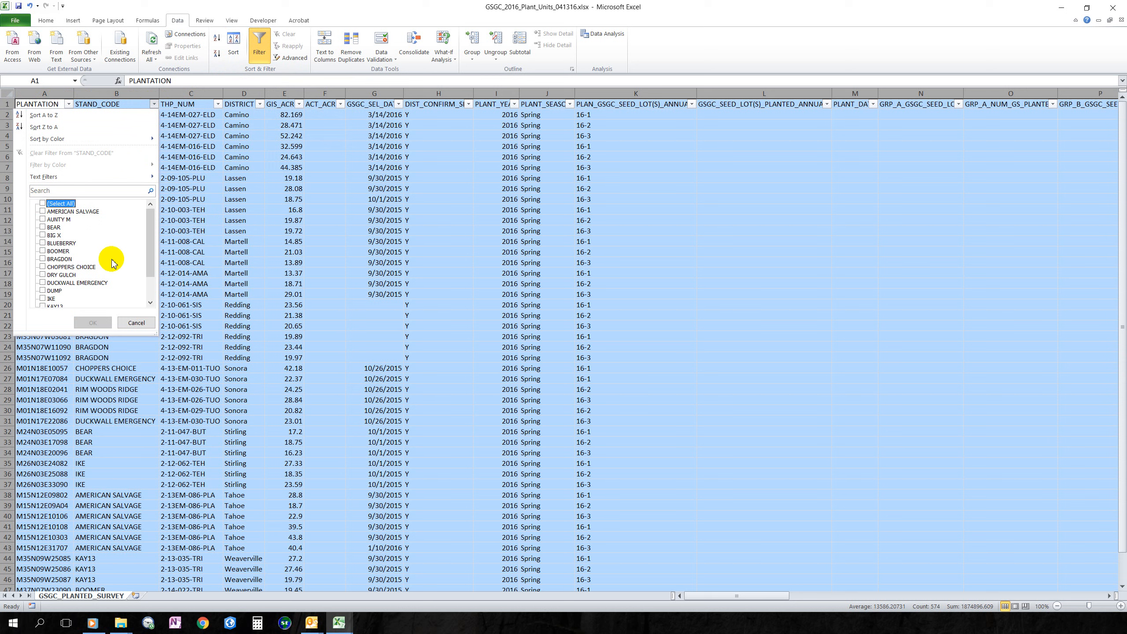
{"action": "left_click", "coordinate": [43, 267]}
{"action": "left_click", "coordinate": [43, 259]}
{"action": "left_click", "coordinate": [93, 322]}
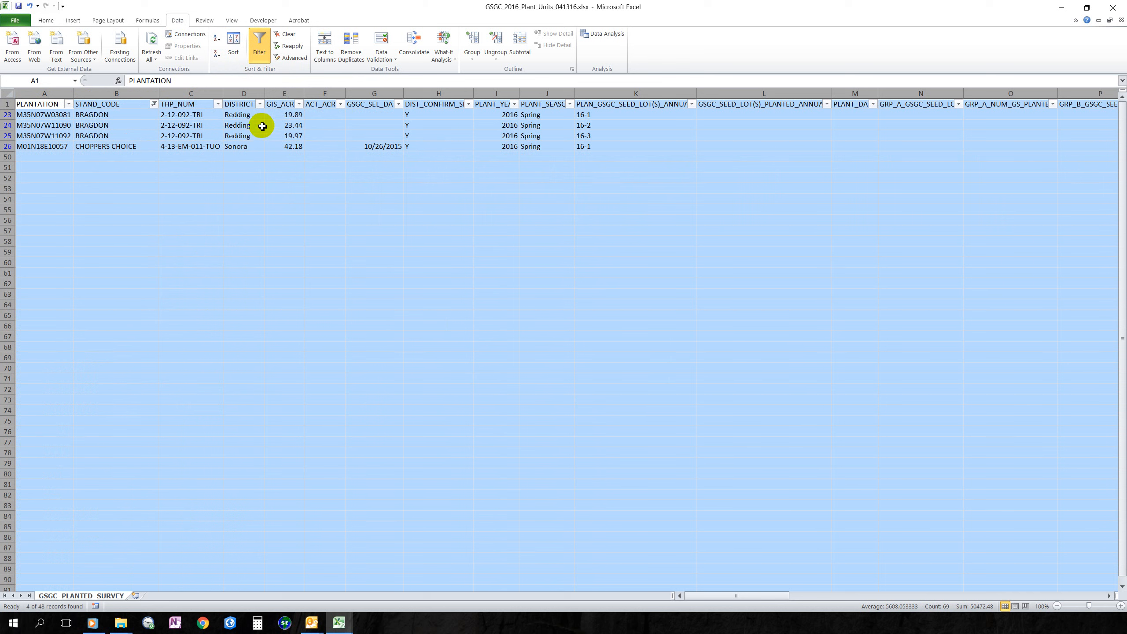
- Narrow the DISTRICT filter to Sonora, leaving only the CHOPPERS CHOICE row
{"action": "left_click", "coordinate": [260, 104]}
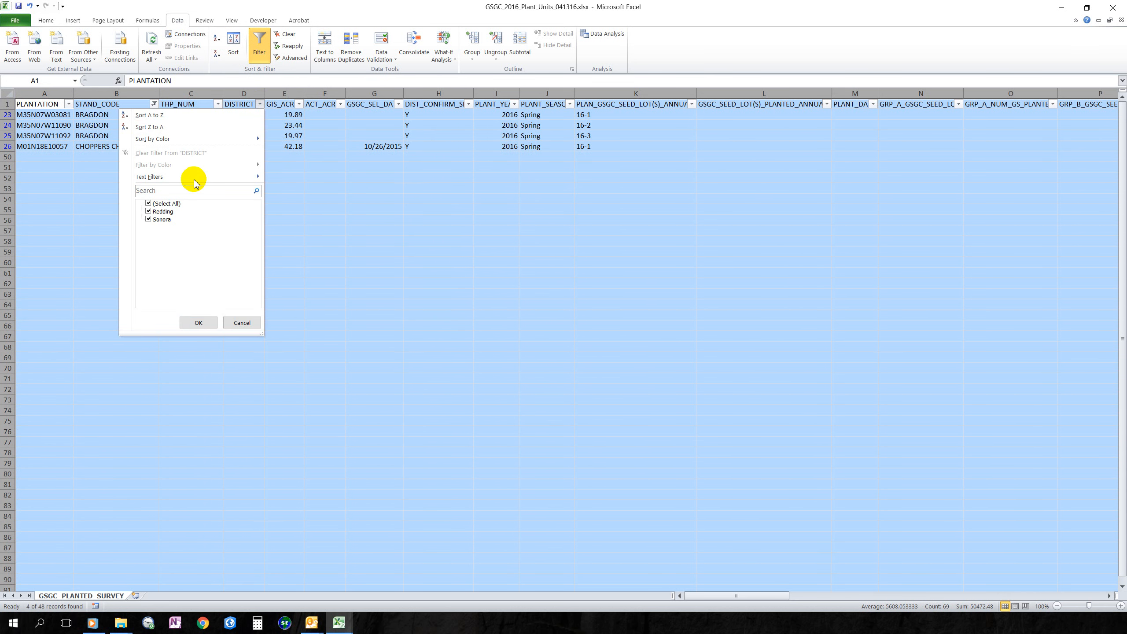
{"action": "left_click", "coordinate": [148, 203]}
{"action": "left_click", "coordinate": [149, 219]}
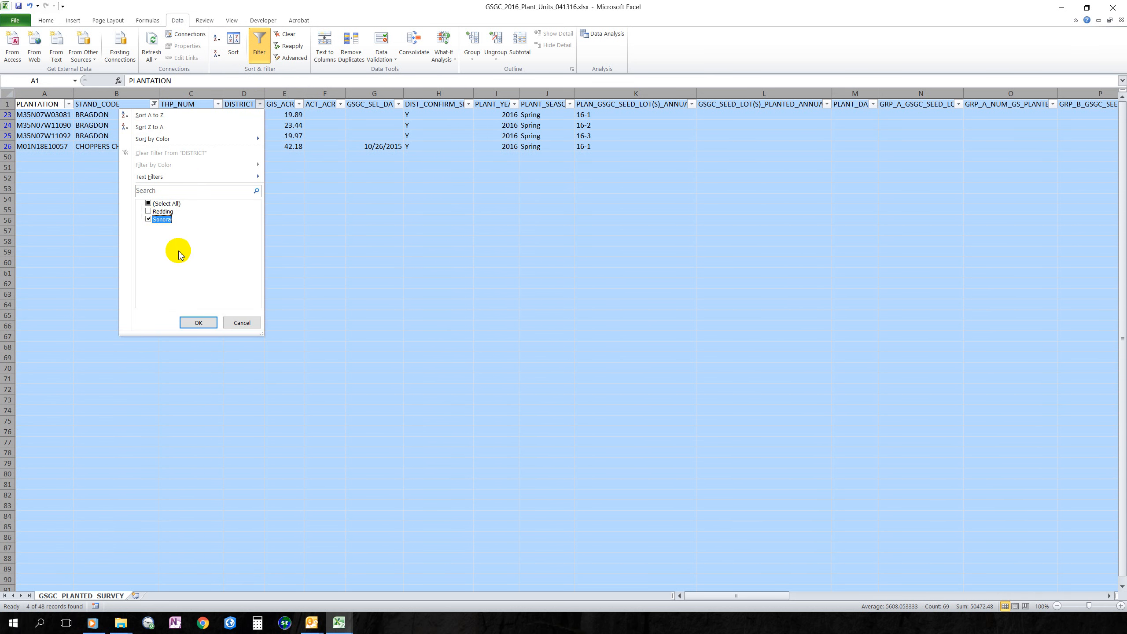
{"action": "left_click", "coordinate": [199, 322]}
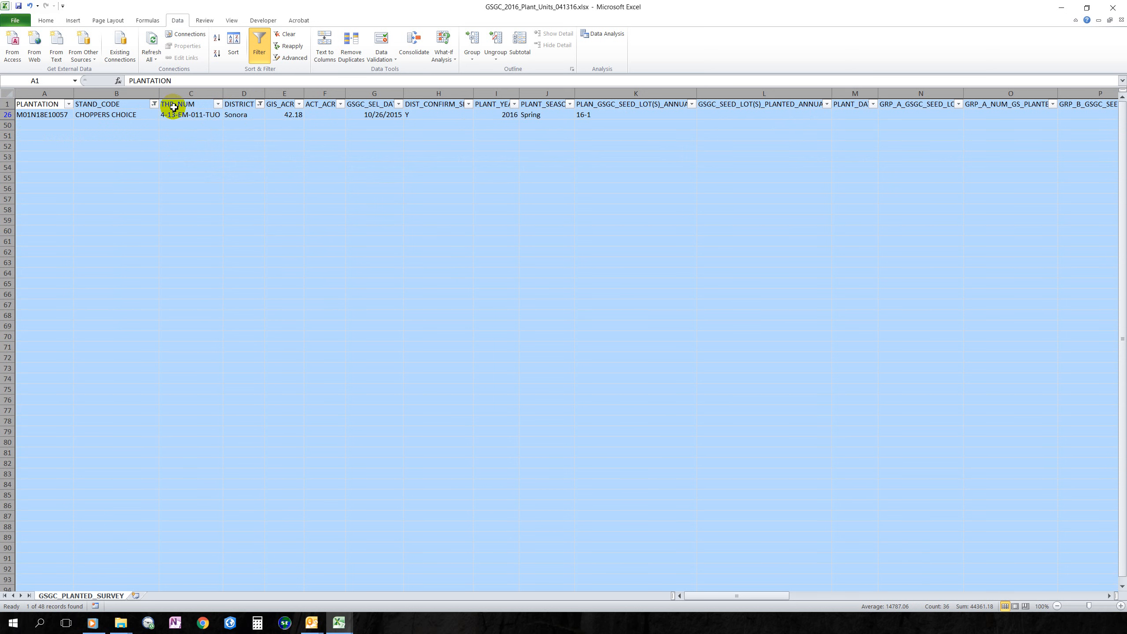
{"action": "left_click", "coordinate": [260, 104]}
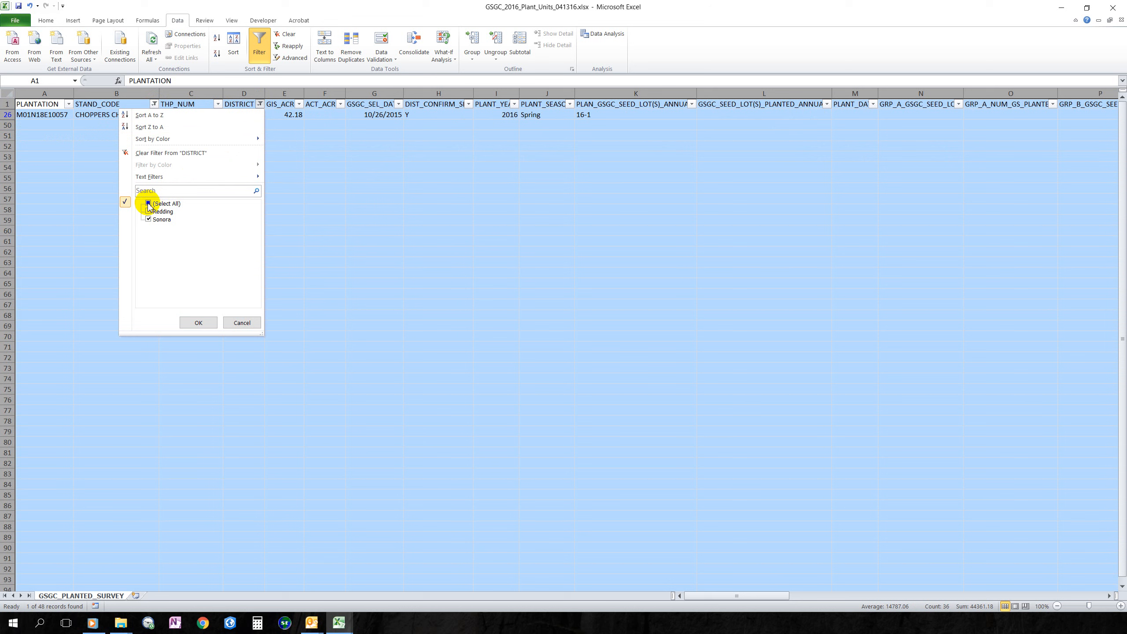
- Clear the DISTRICT and STAND_CODE filters so all 48 records show again
{"action": "left_click", "coordinate": [199, 323]}
{"action": "left_click", "coordinate": [154, 104]}
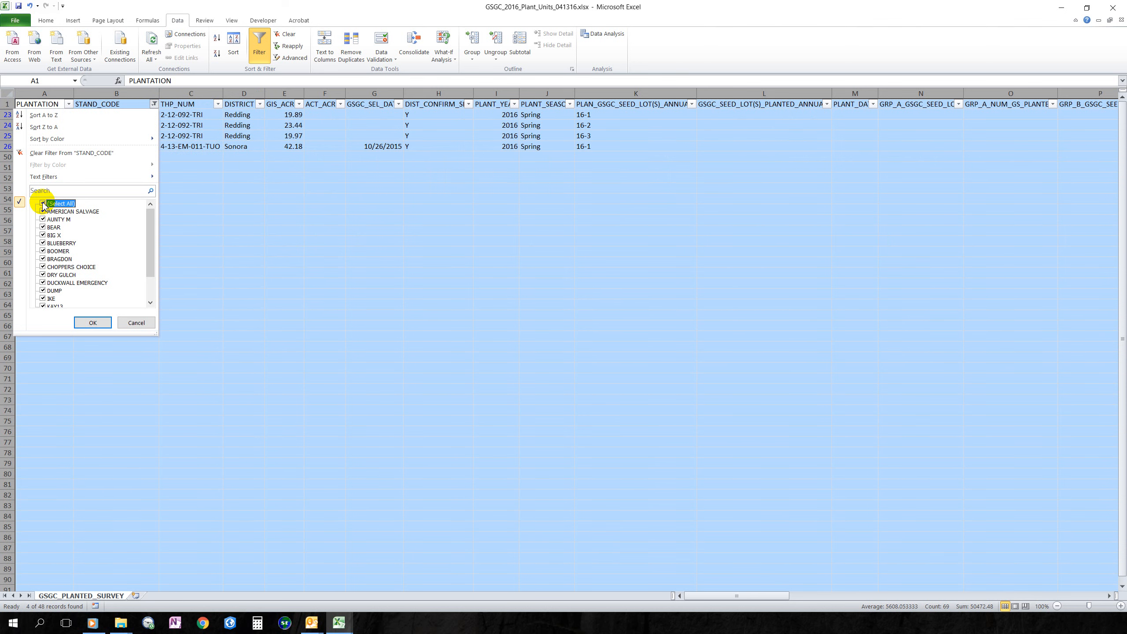
{"action": "left_click", "coordinate": [92, 323]}
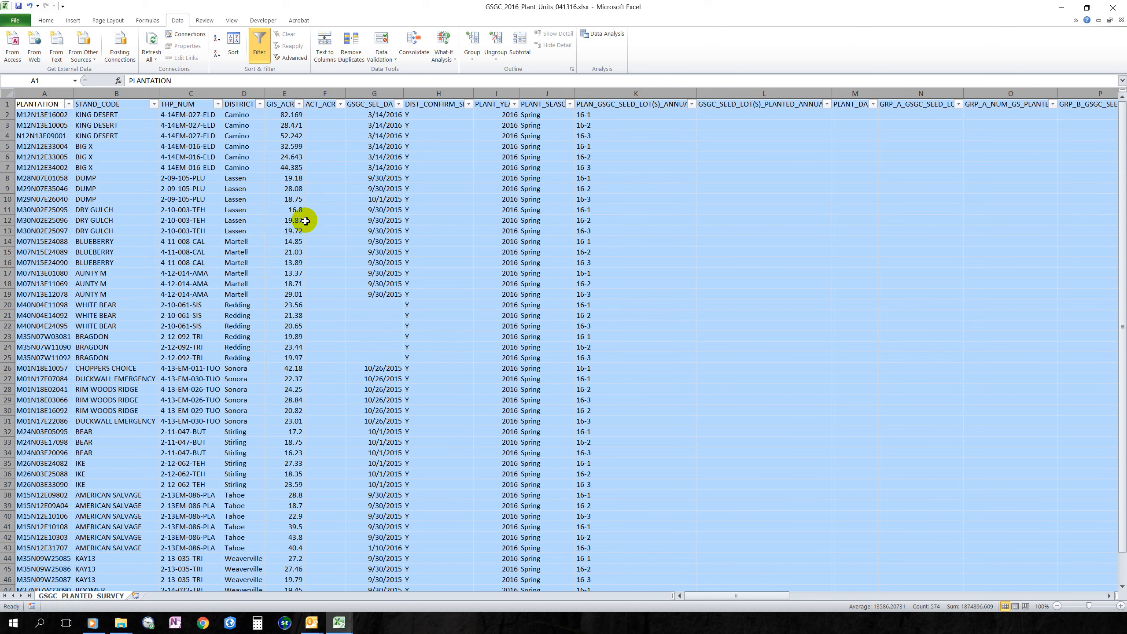
- Look through the GIS_ACRES filter options and close them without changes
{"action": "scroll", "coordinate": [298, 219], "scroll_direction": "down", "scroll_amount": 5}
{"action": "scroll", "coordinate": [302, 231], "scroll_direction": "up", "scroll_amount": 5}
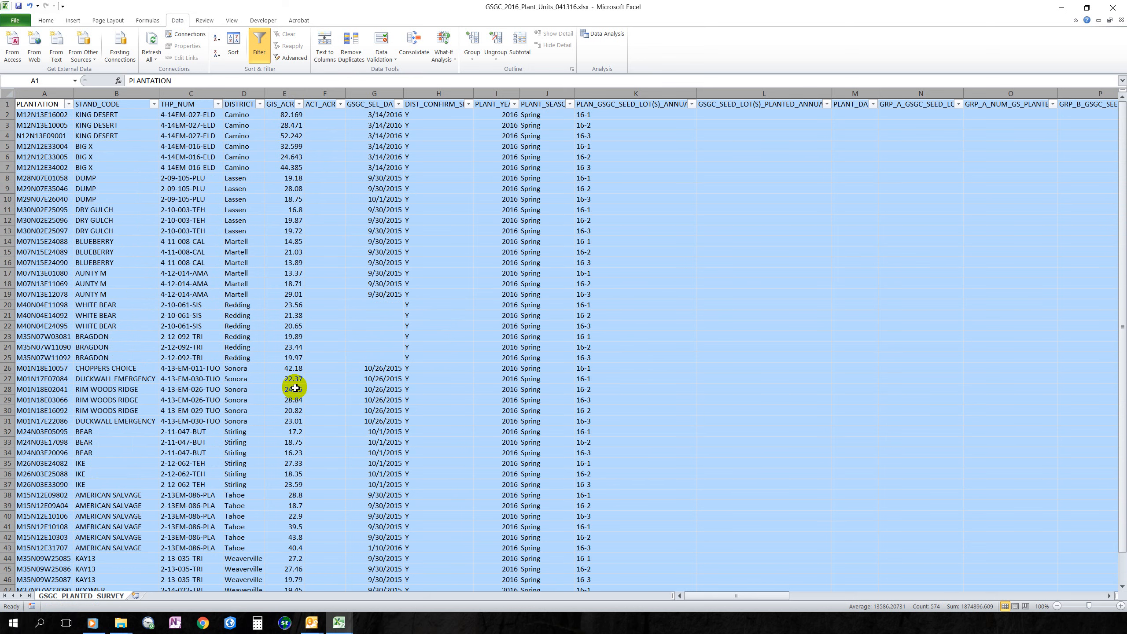
{"action": "scroll", "coordinate": [295, 382], "scroll_direction": "down", "scroll_amount": 5}
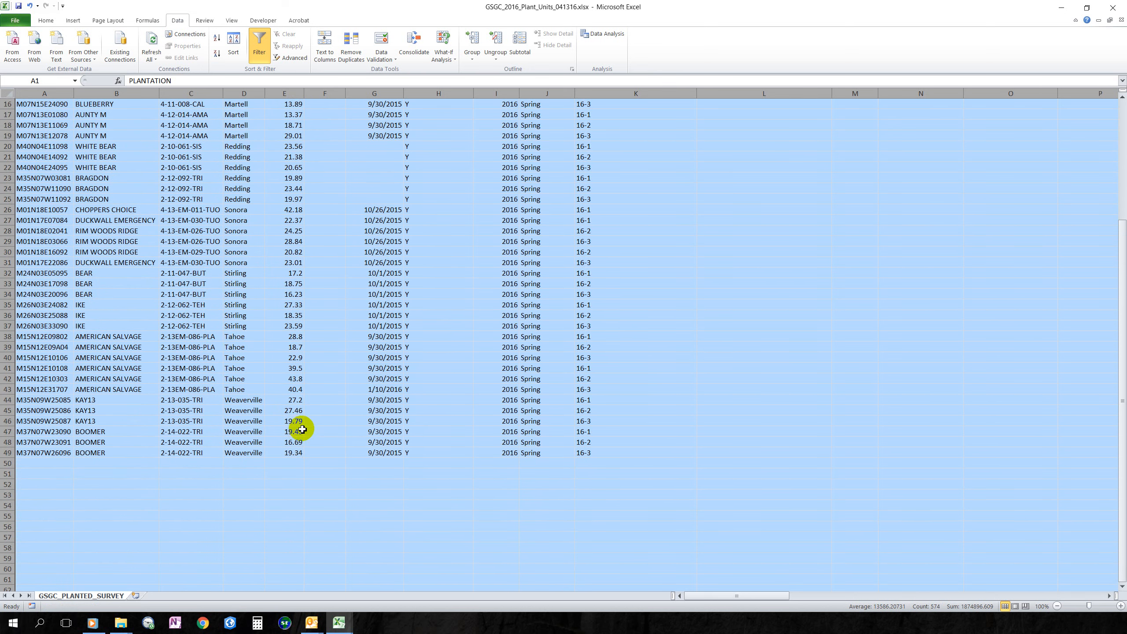
{"action": "scroll", "coordinate": [305, 424], "scroll_direction": "up", "scroll_amount": 5}
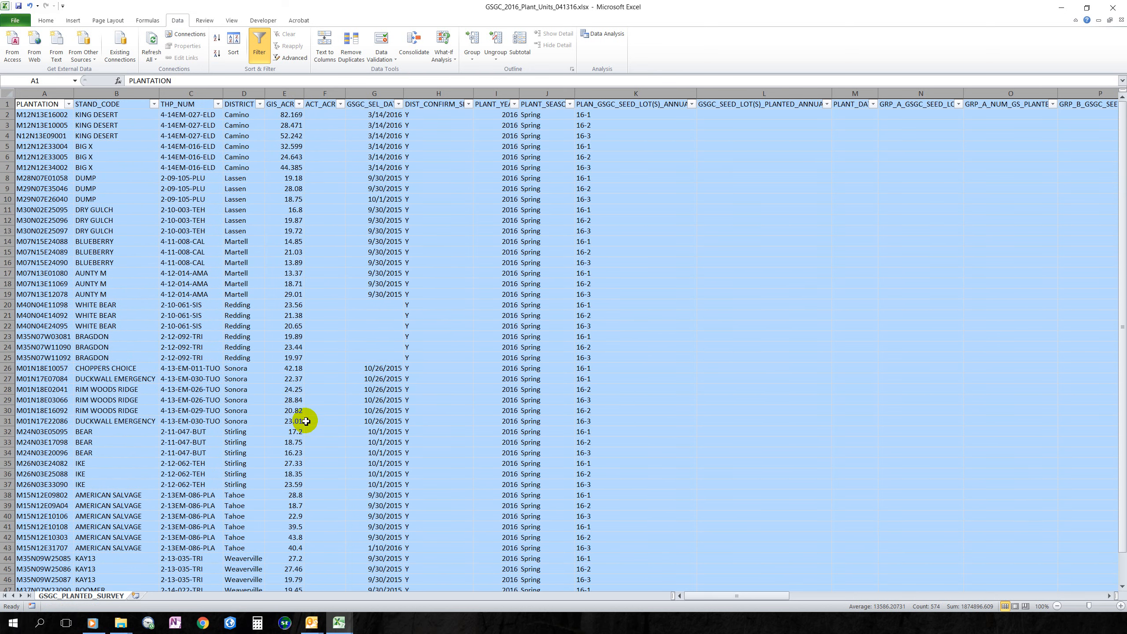
{"action": "left_click", "coordinate": [300, 105]}
{"action": "mouse_move", "coordinate": [291, 211]}
{"action": "left_mouse_down"}
{"action": "mouse_move", "coordinate": [288, 298]}
{"action": "mouse_move", "coordinate": [294, 202]}
{"action": "left_mouse_up"}
{"action": "left_click", "coordinate": [273, 326]}
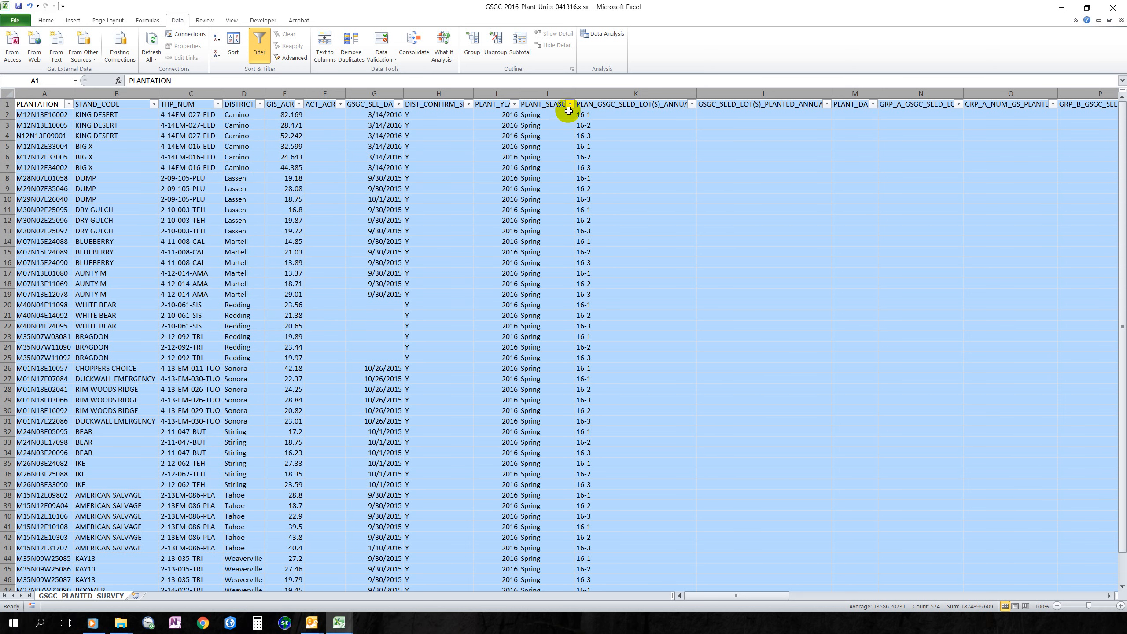
- Filter the planned seed lot column to 16-3 only, excluding 16-1 and 16-2
{"action": "left_click", "coordinate": [690, 105]}
{"action": "left_click", "coordinate": [579, 212]}
{"action": "left_click", "coordinate": [580, 219]}
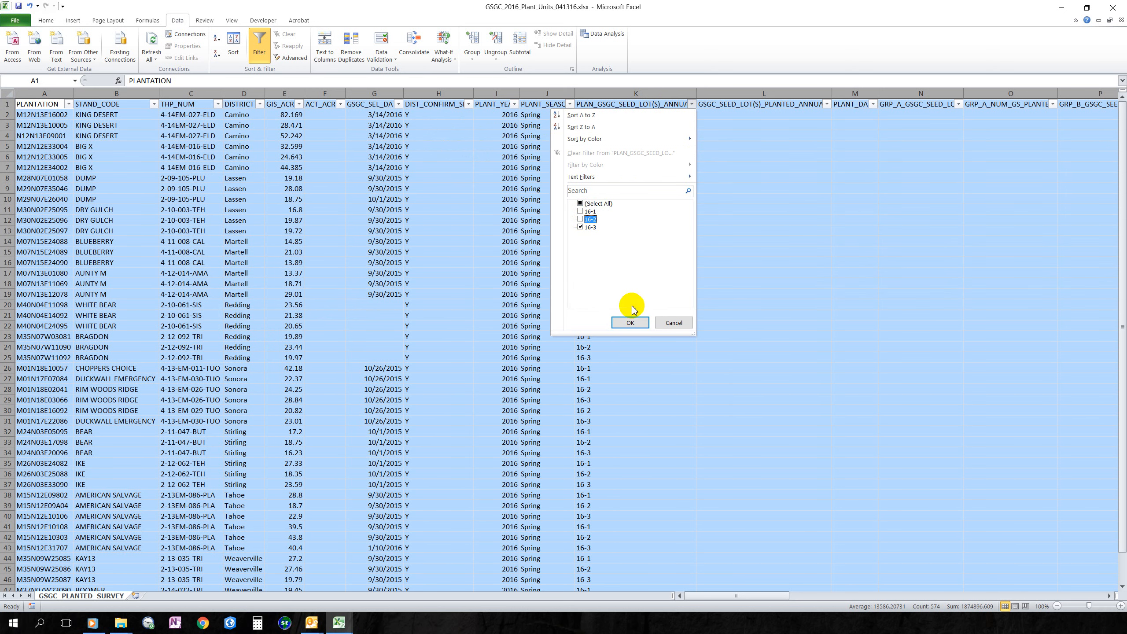
{"action": "left_click", "coordinate": [629, 322]}
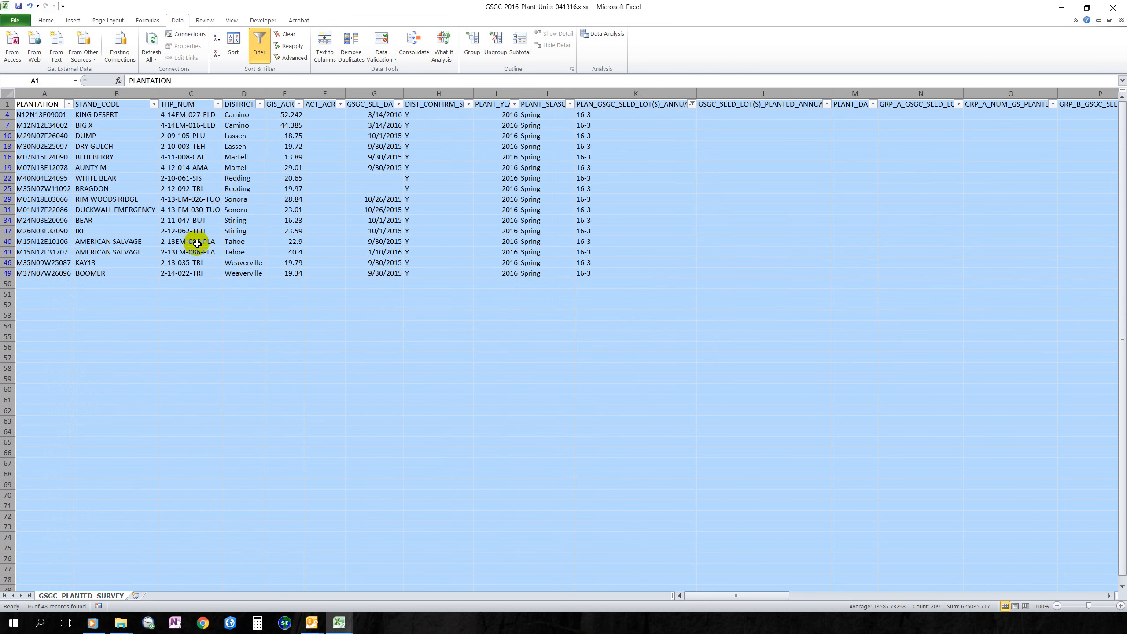
- Narrow the DISTRICT filter to Lassen, leaving the DUMP and DRY GULCH rows
{"action": "left_click", "coordinate": [260, 104]}
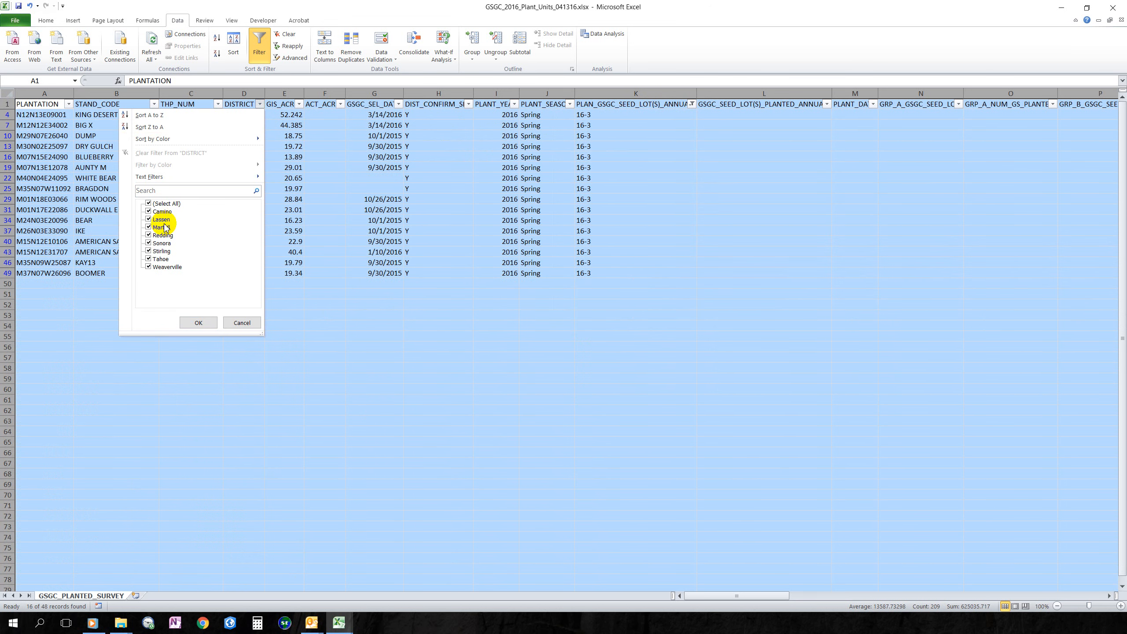
{"action": "left_click", "coordinate": [148, 203]}
{"action": "left_click", "coordinate": [148, 219]}
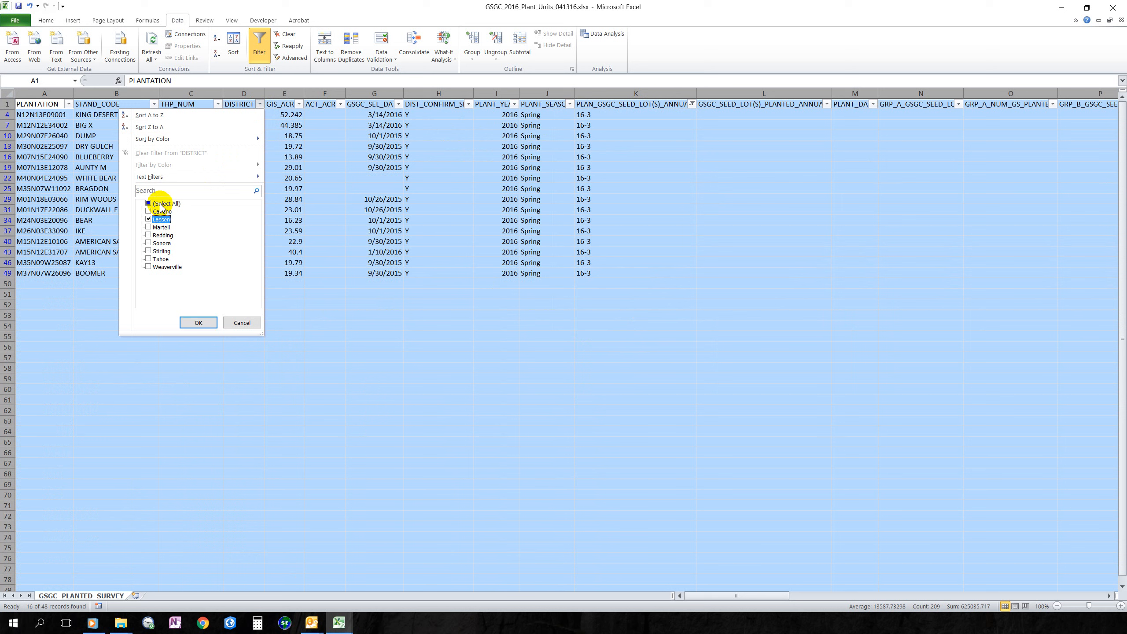
{"action": "left_click", "coordinate": [195, 322]}
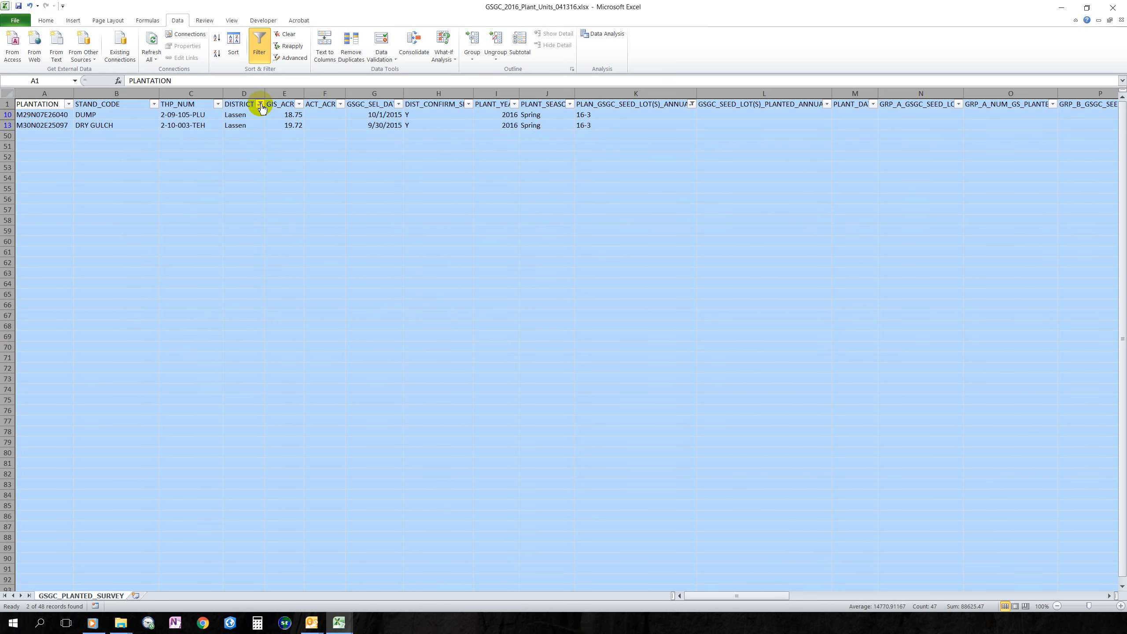
{"action": "left_click", "coordinate": [342, 621]}
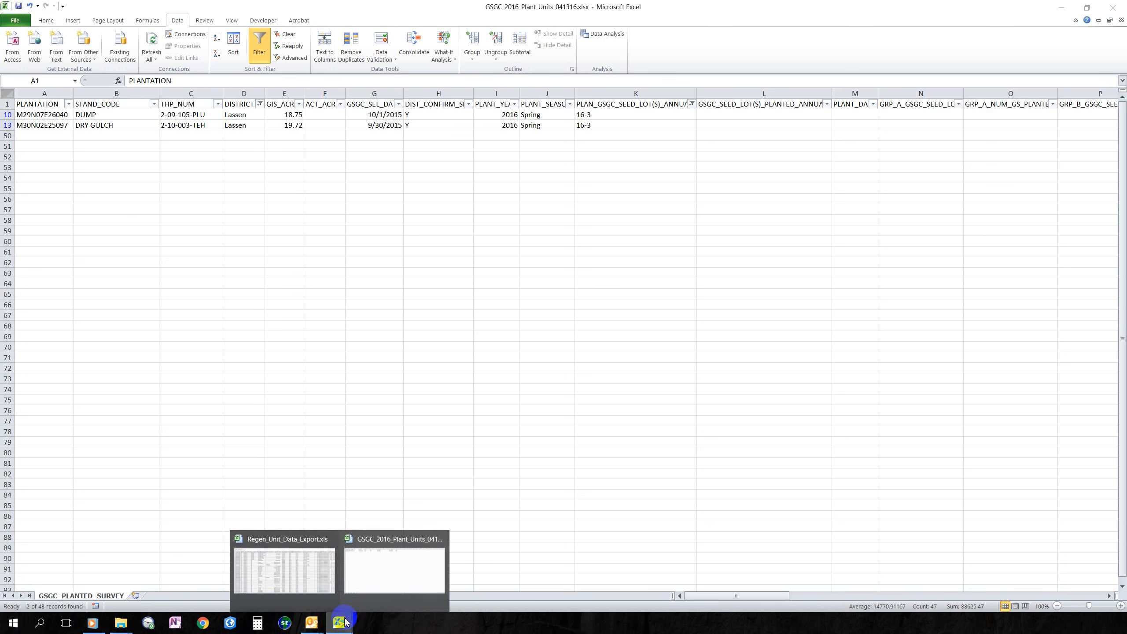
- Switch to Regen_Unit_Data_Export.xls and delete title rows 1–3 above the headers
{"action": "left_click", "coordinate": [287, 577]}
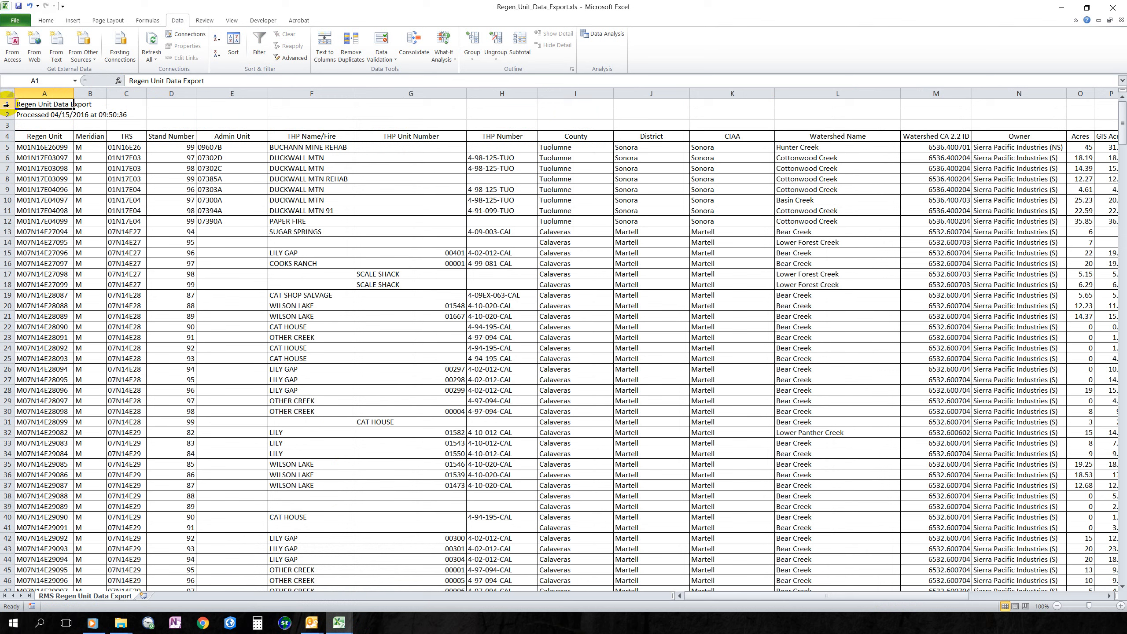
{"action": "left_click_drag", "start_coordinate": [6, 104], "coordinate": [9, 124]}
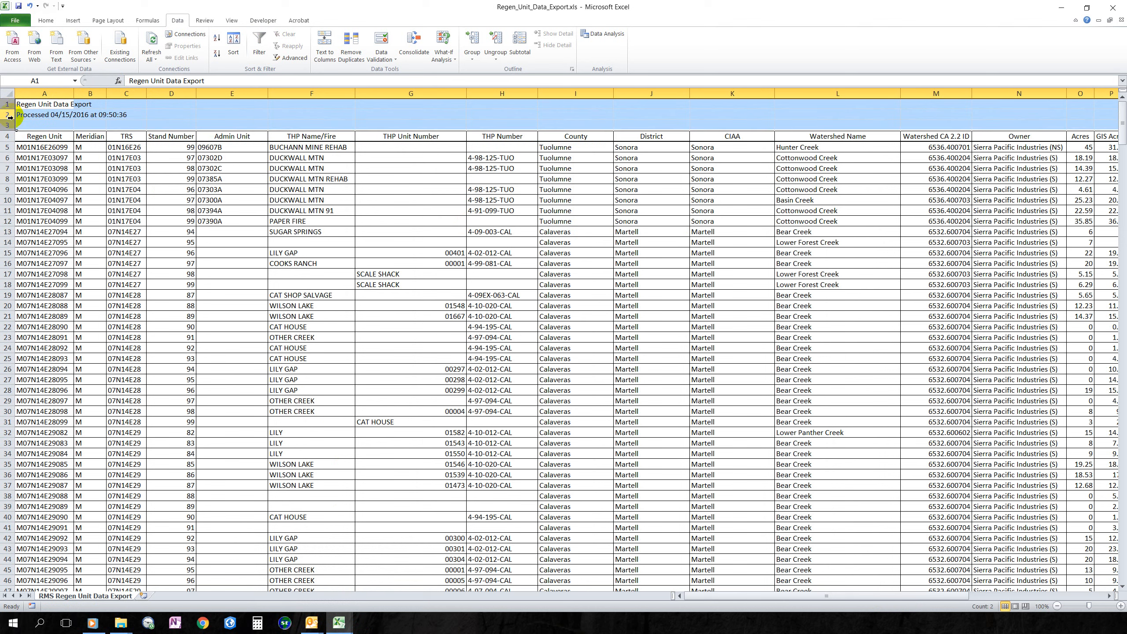
{"action": "right_click", "coordinate": [8, 114]}
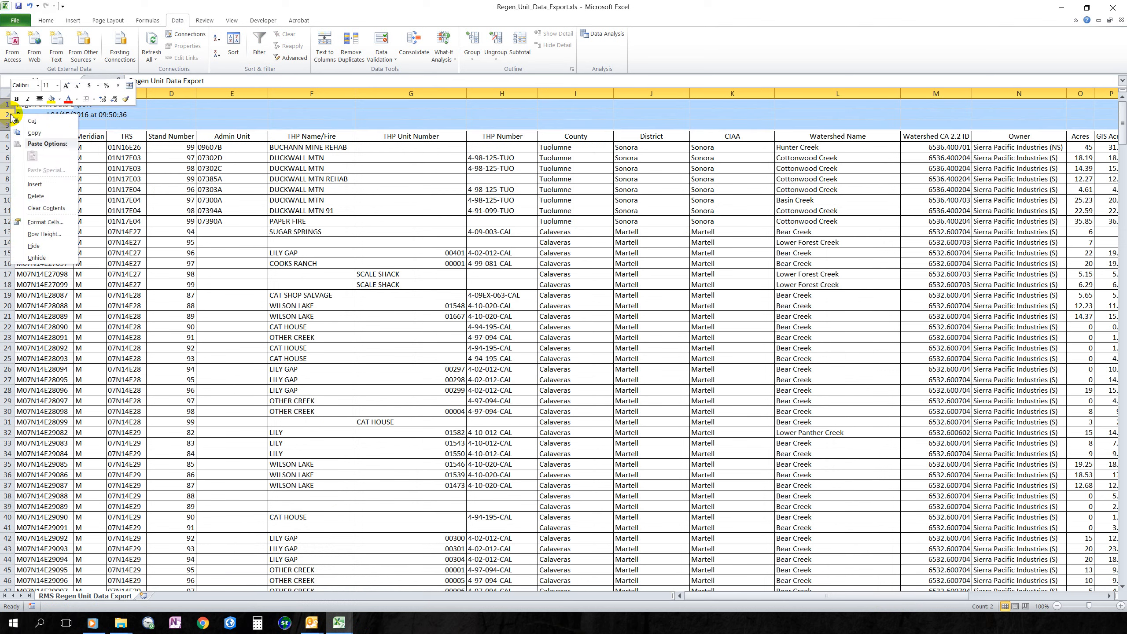
{"action": "left_click", "coordinate": [39, 196]}
- Remove all cell borders from the entire sheet using No Border
{"action": "left_click", "coordinate": [7, 93]}
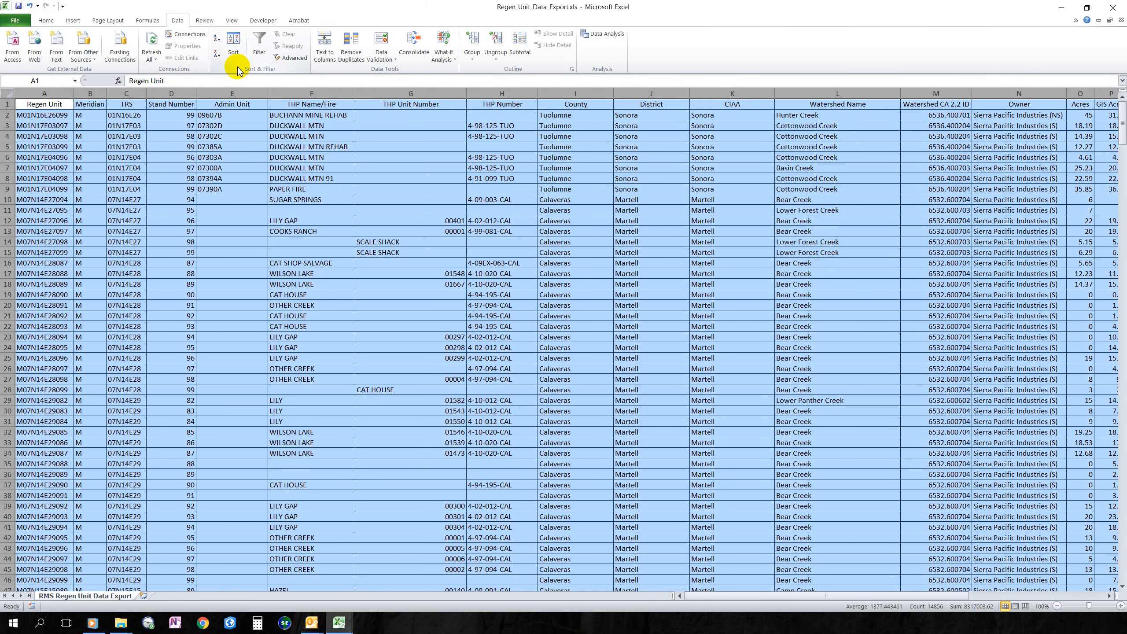
{"action": "left_click", "coordinate": [42, 21]}
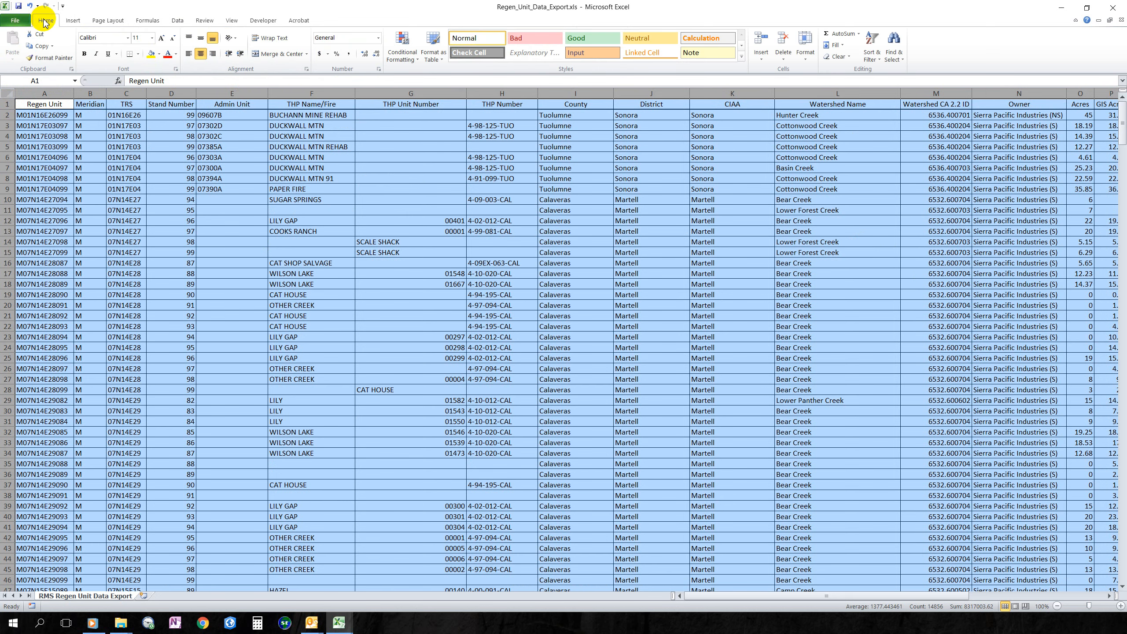
{"action": "left_click", "coordinate": [138, 55]}
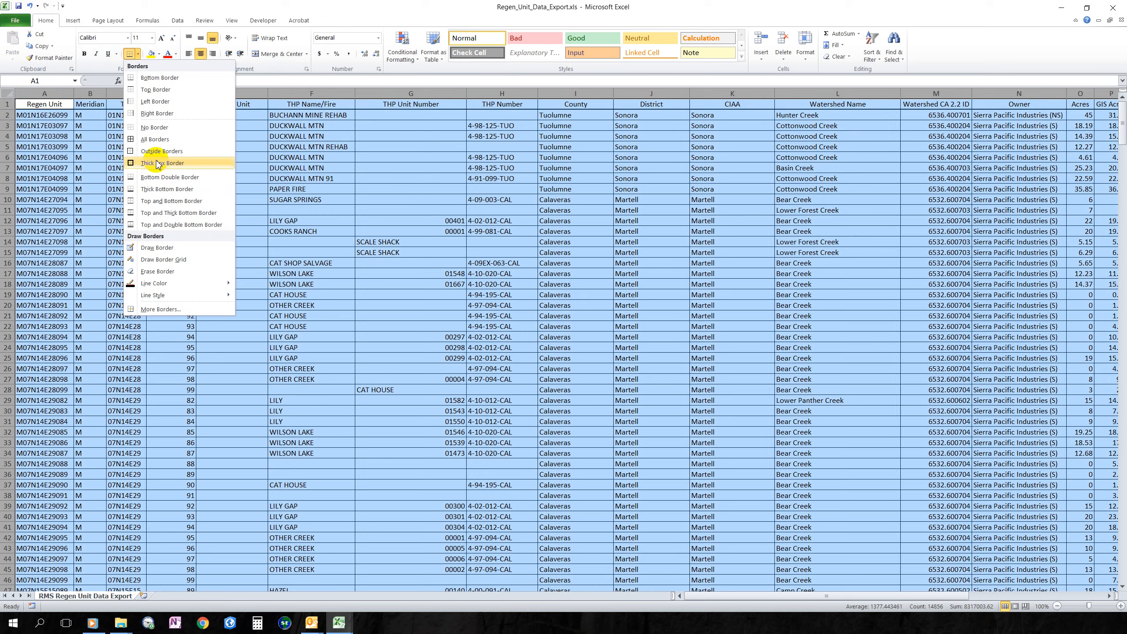
{"action": "left_click", "coordinate": [151, 127]}
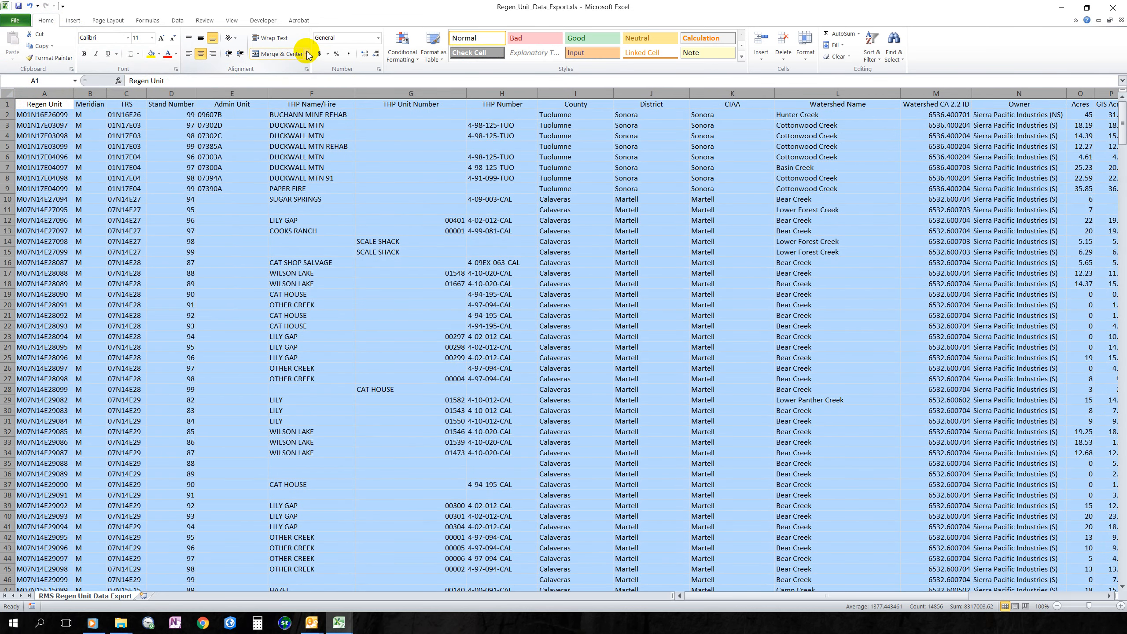
{"action": "left_click", "coordinate": [178, 22]}
- Turn on AutoFilter and filter County to Siskiyou only
{"action": "left_click", "coordinate": [259, 42]}
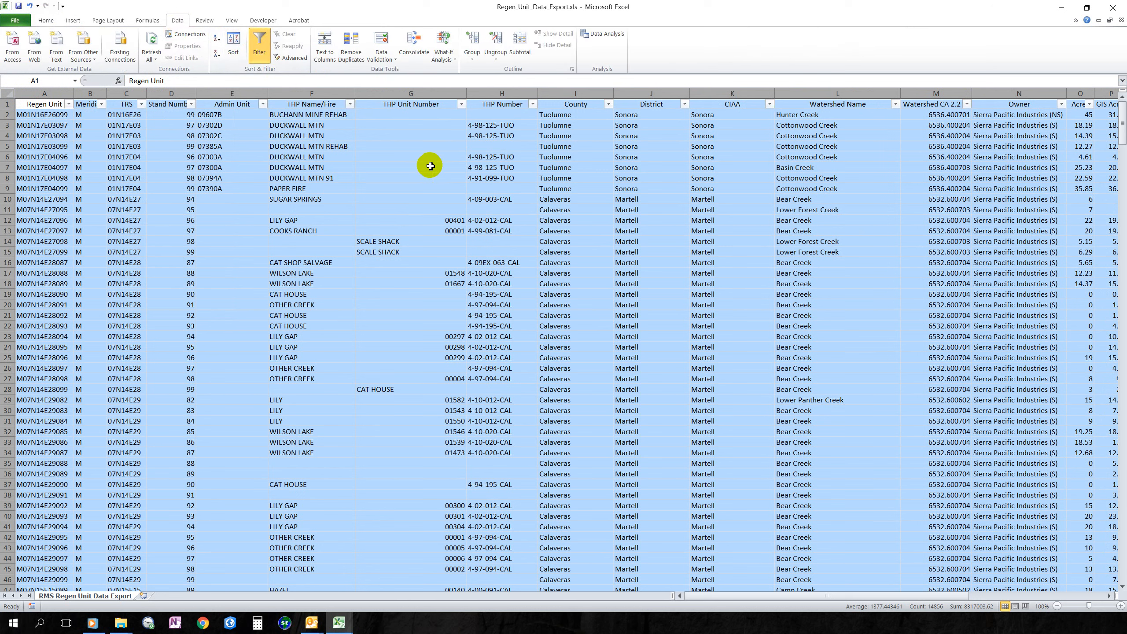
{"action": "left_click", "coordinate": [610, 105]}
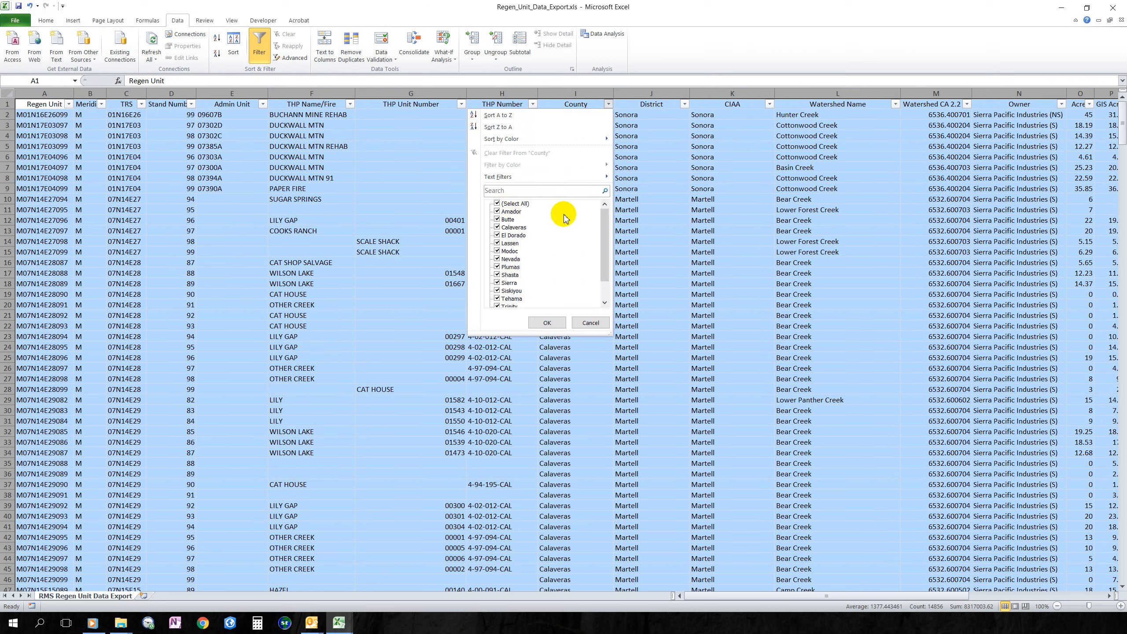
{"action": "scroll", "coordinate": [523, 239], "scroll_direction": "down", "scroll_amount": 1}
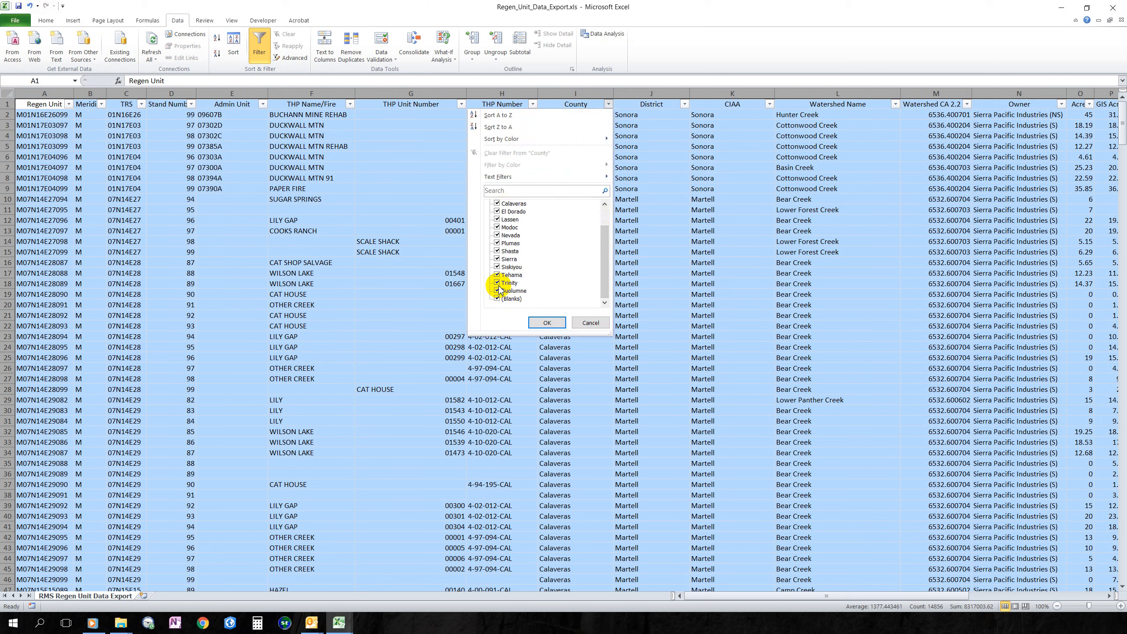
{"action": "scroll", "coordinate": [537, 253], "scroll_direction": "up", "scroll_amount": 1}
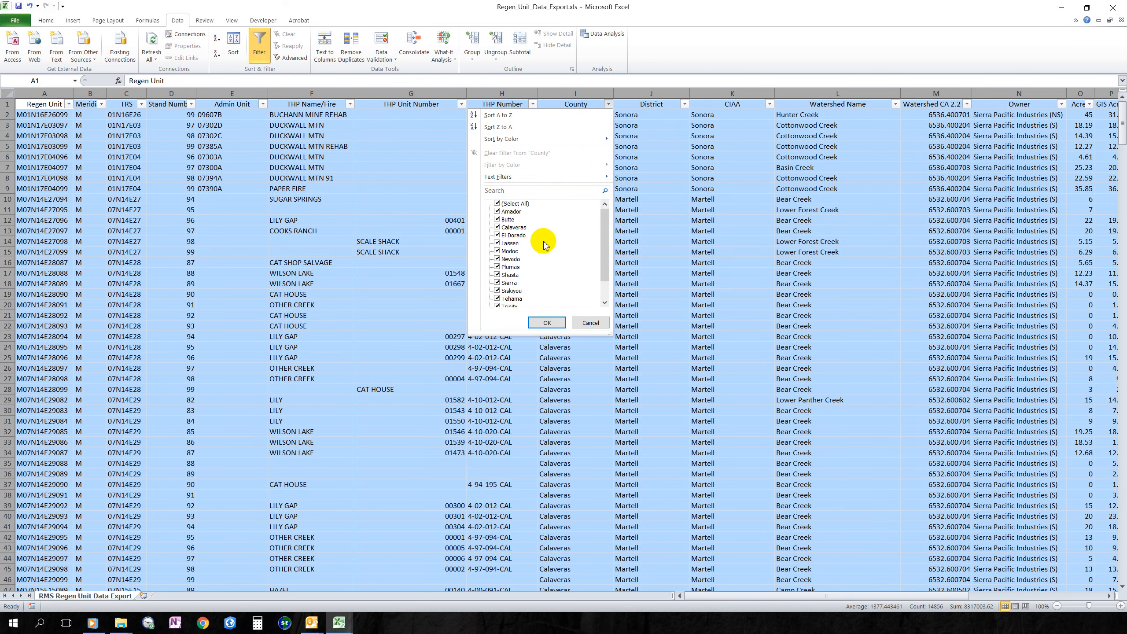
{"action": "left_click", "coordinate": [497, 205]}
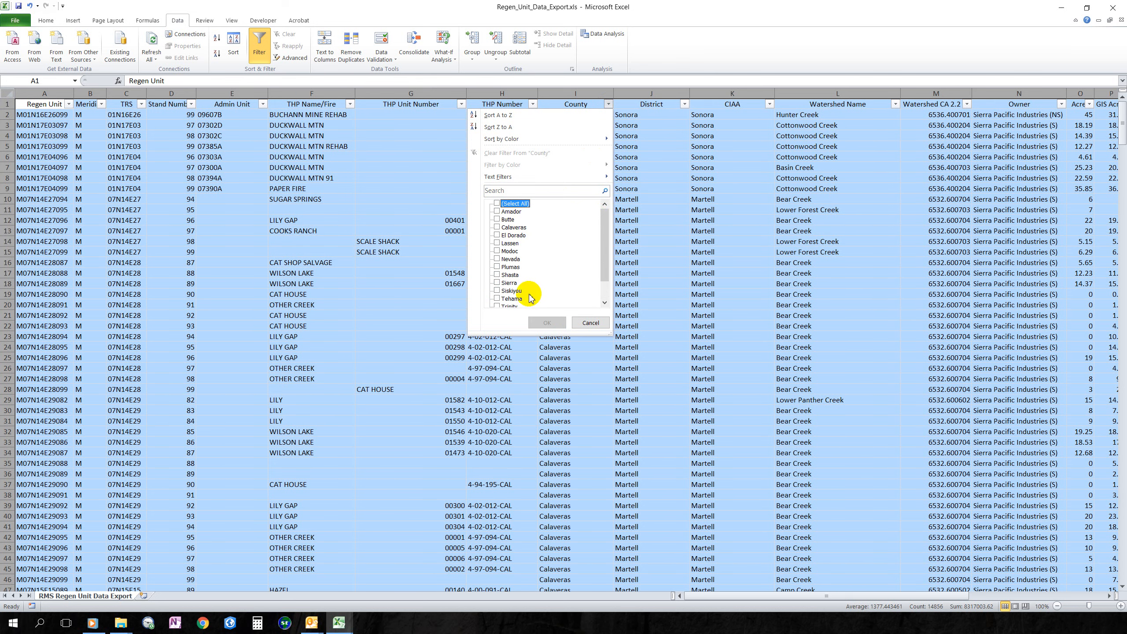
{"action": "left_click", "coordinate": [499, 291]}
{"action": "left_click", "coordinate": [547, 322]}
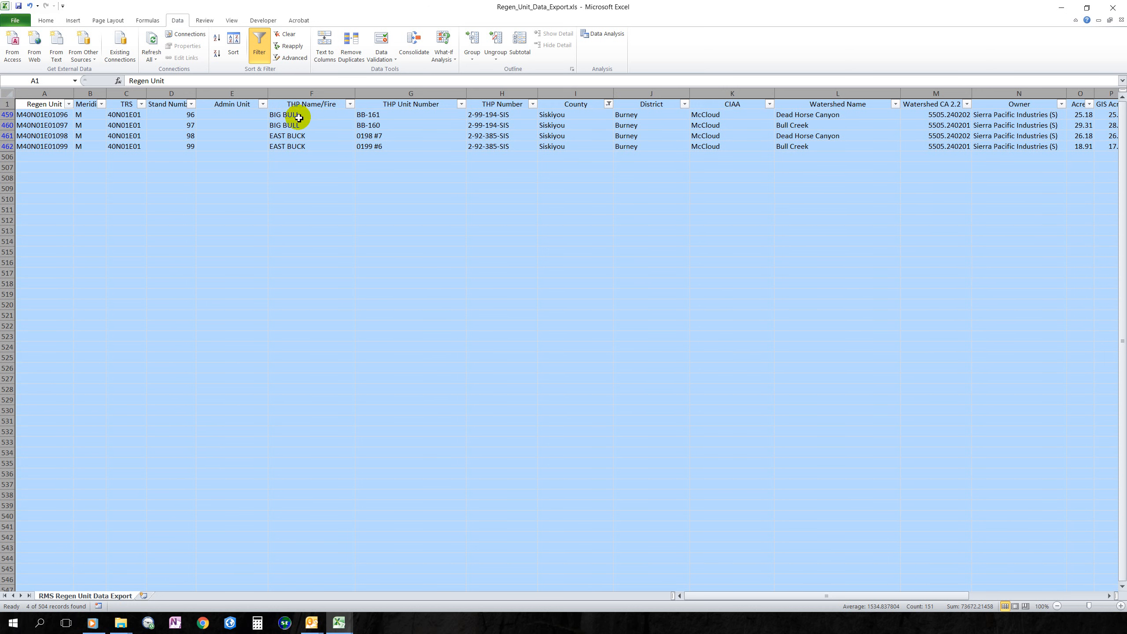
- Filter THP Name/Fire to EAST BUCK only
{"action": "left_click", "coordinate": [350, 105]}
{"action": "left_click", "coordinate": [238, 204]}
{"action": "left_click", "coordinate": [238, 220]}
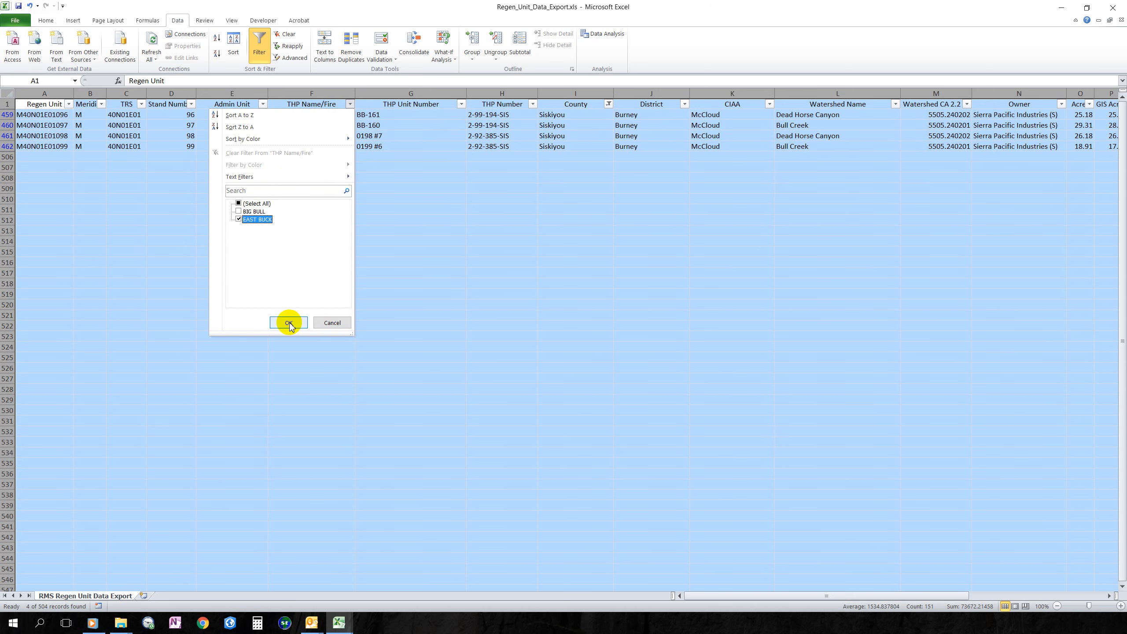
{"action": "left_click", "coordinate": [289, 322]}
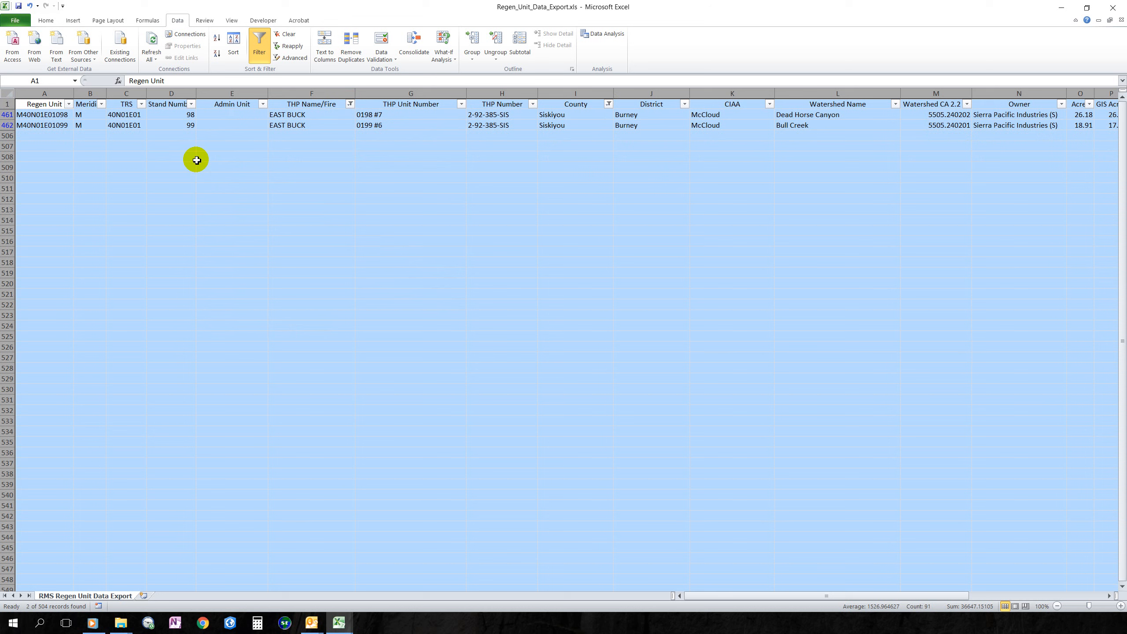